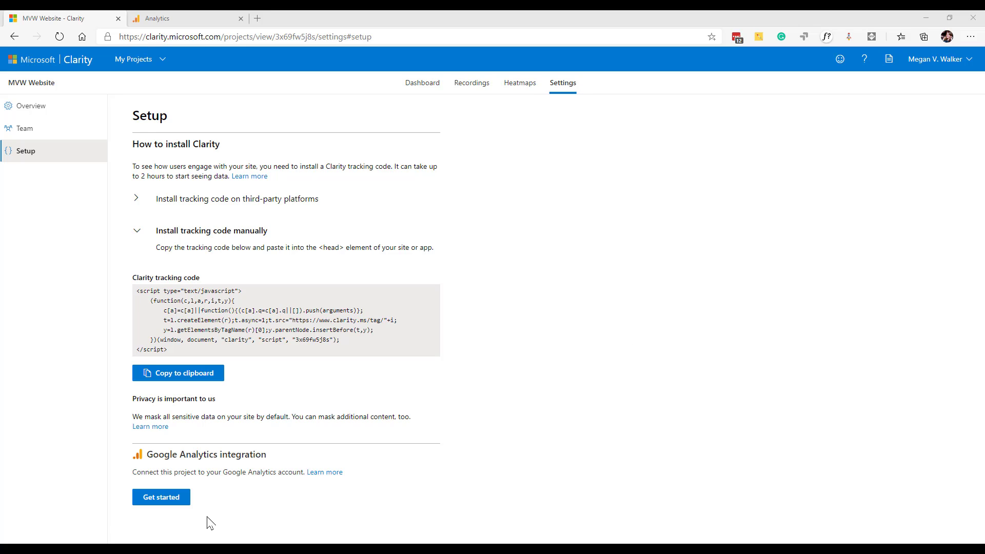
Sign in with the Google account and allow Microsoft Clarity to access Google Analytics data
click(174, 503)
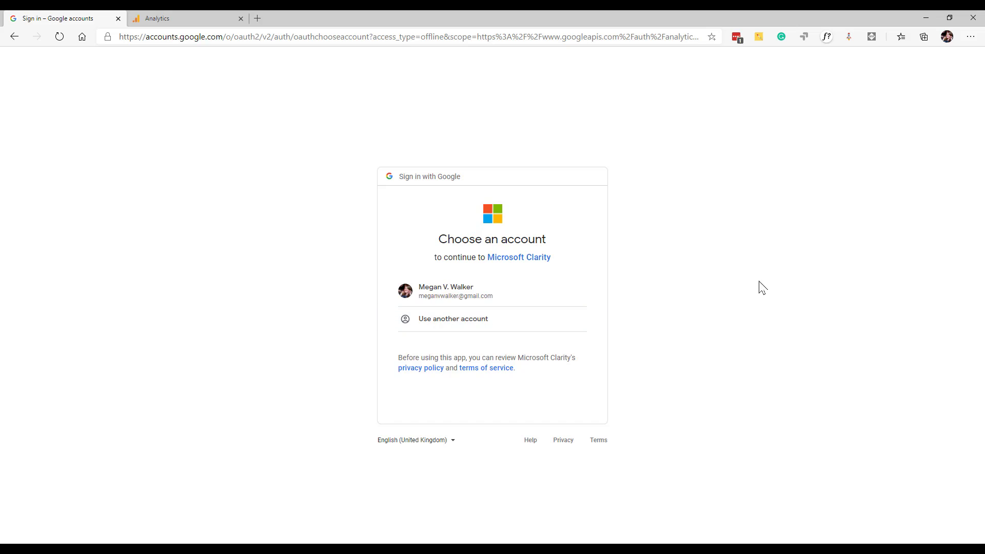
click(528, 291)
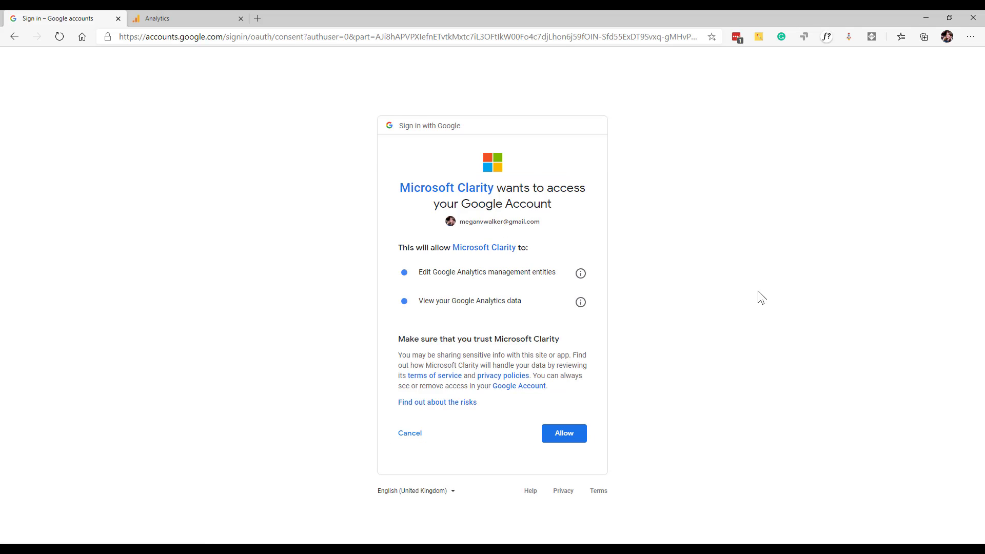
click(555, 432)
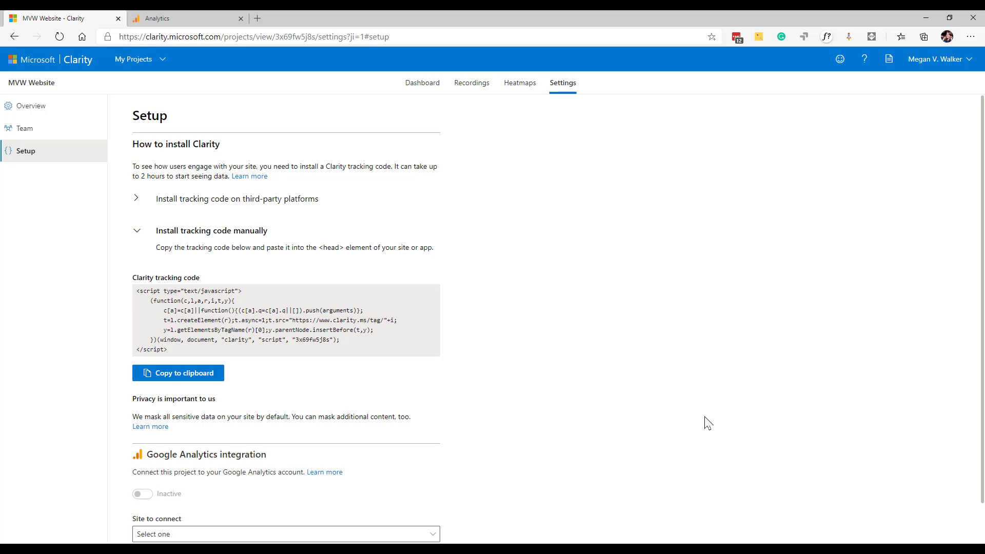
Pick the main www website so the Google Analytics integration turns Active, then switch to Analytics
scroll(600, 345, down, 1)
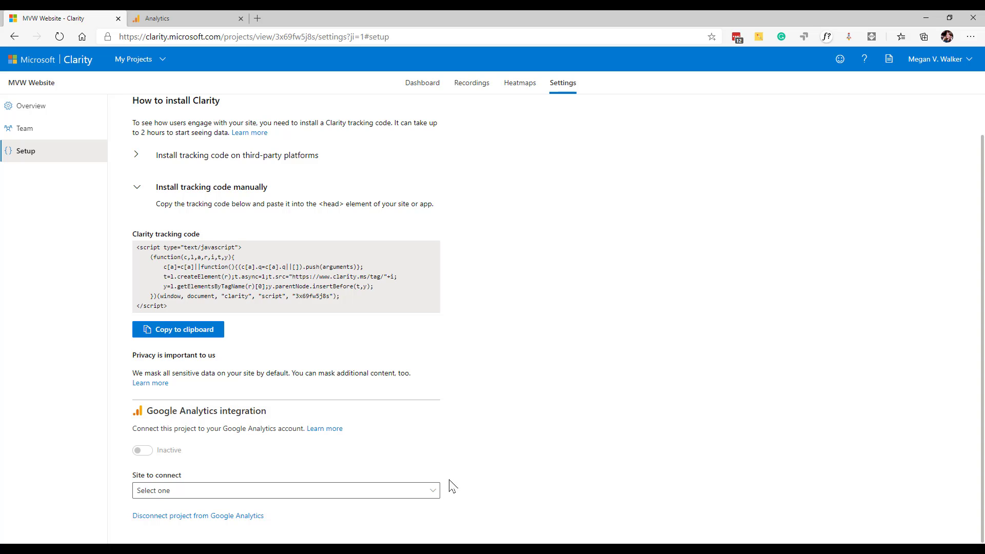
click(433, 495)
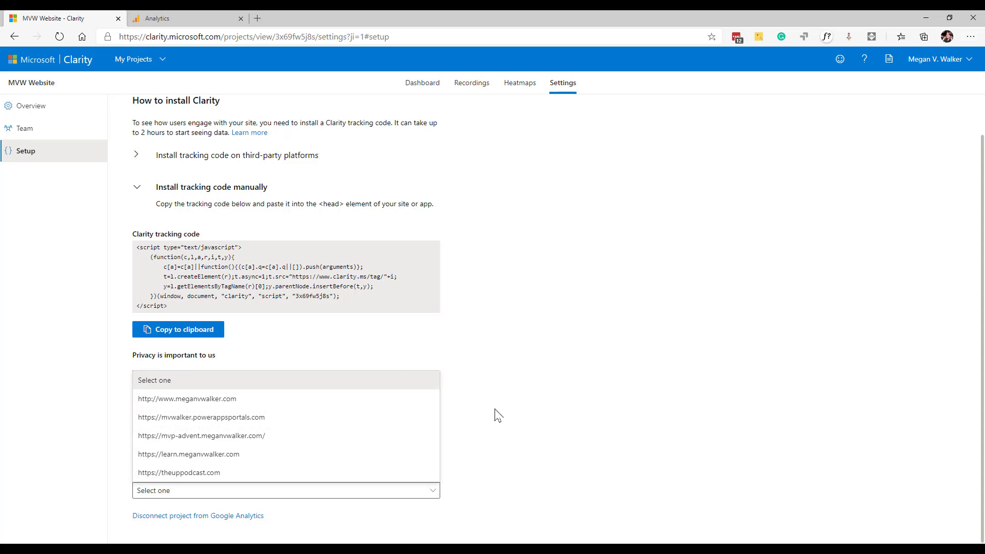
click(236, 400)
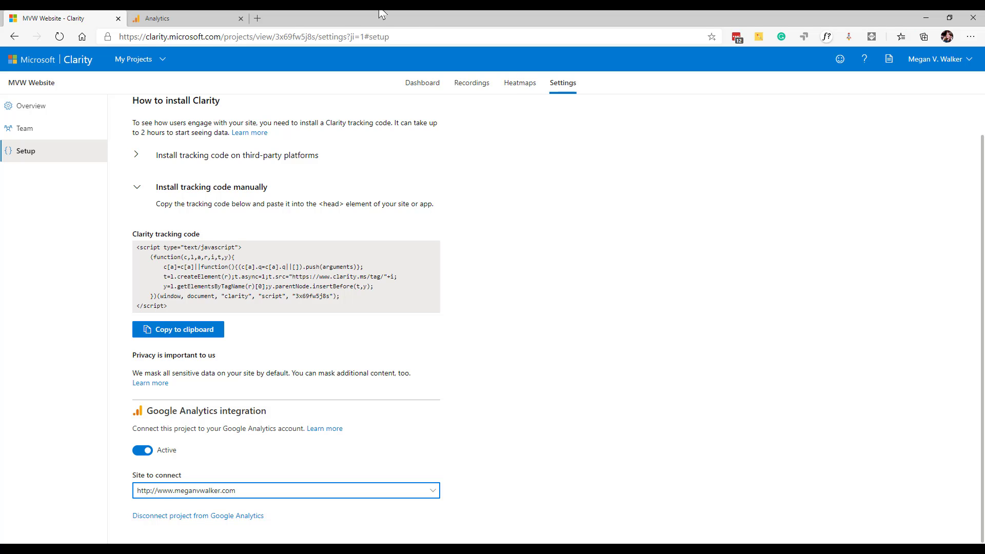
click(179, 20)
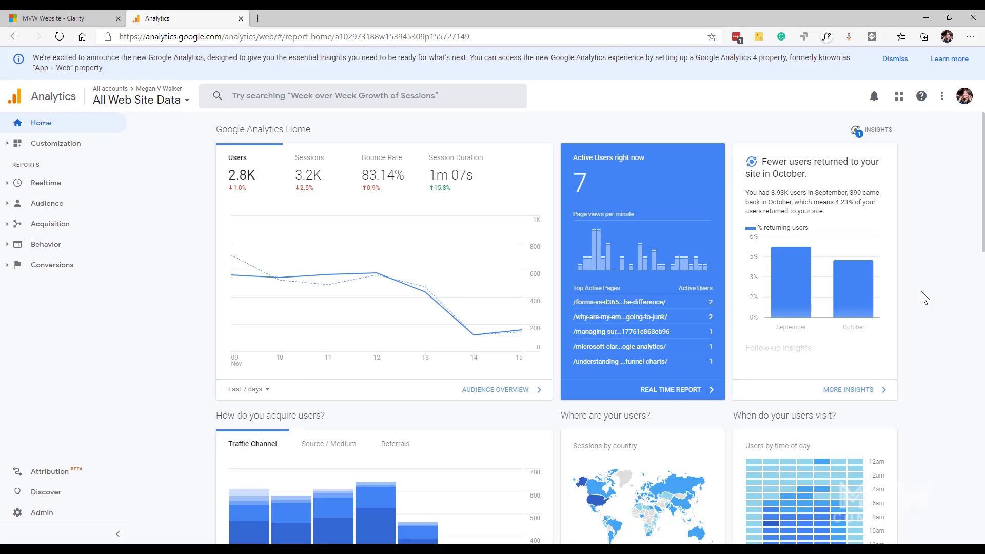
Go to Admin > Property > Custom Definitions > Custom Dimensions to see Clarity Playback URL listed
click(42, 512)
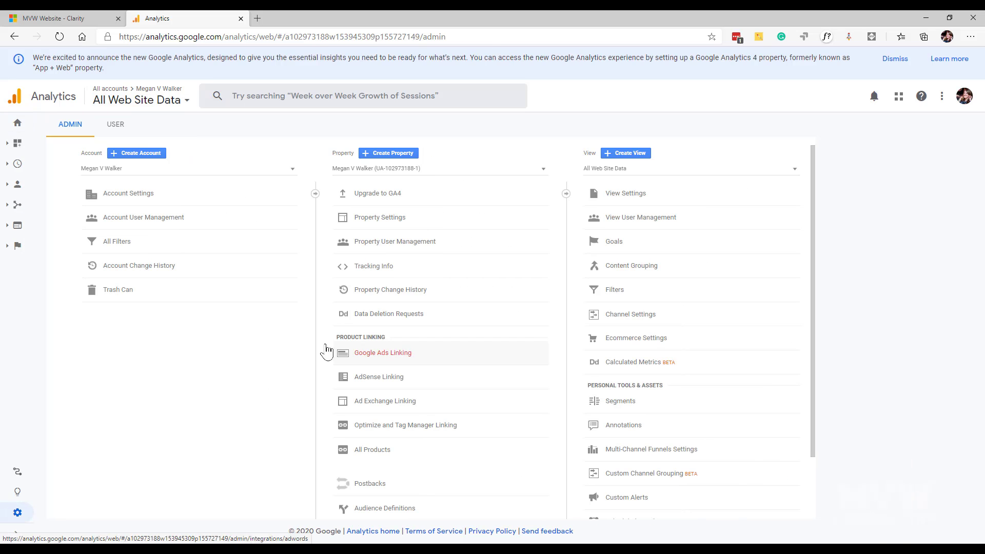
scroll(483, 345, down, 2)
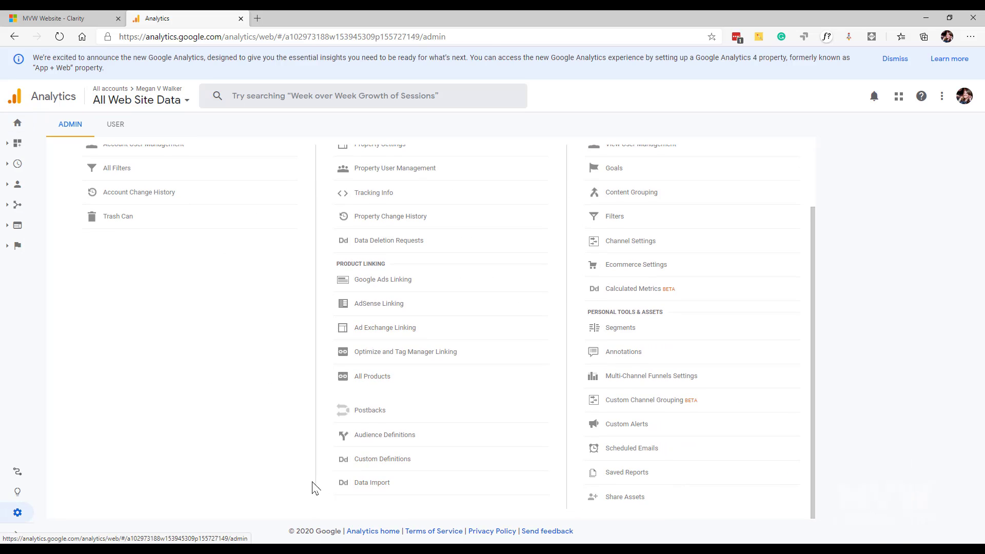
click(395, 459)
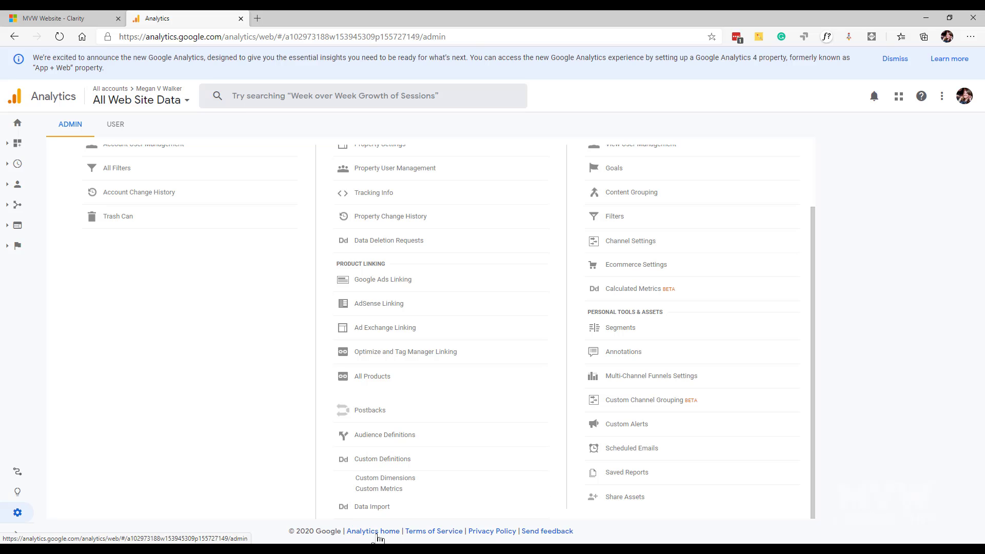
click(408, 483)
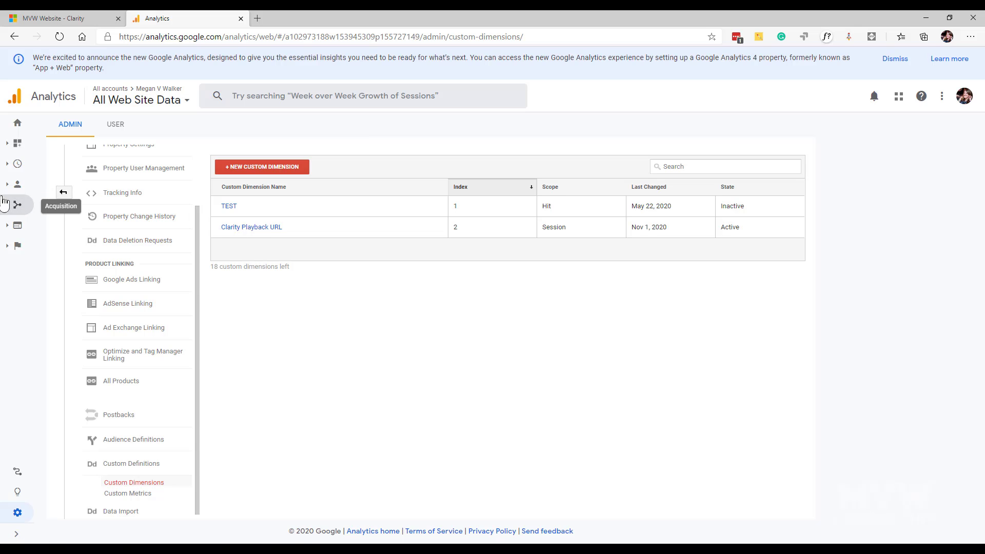
Navigate to Behavior > Site Content > All Pages and scroll down to the pageviews table
click(17, 185)
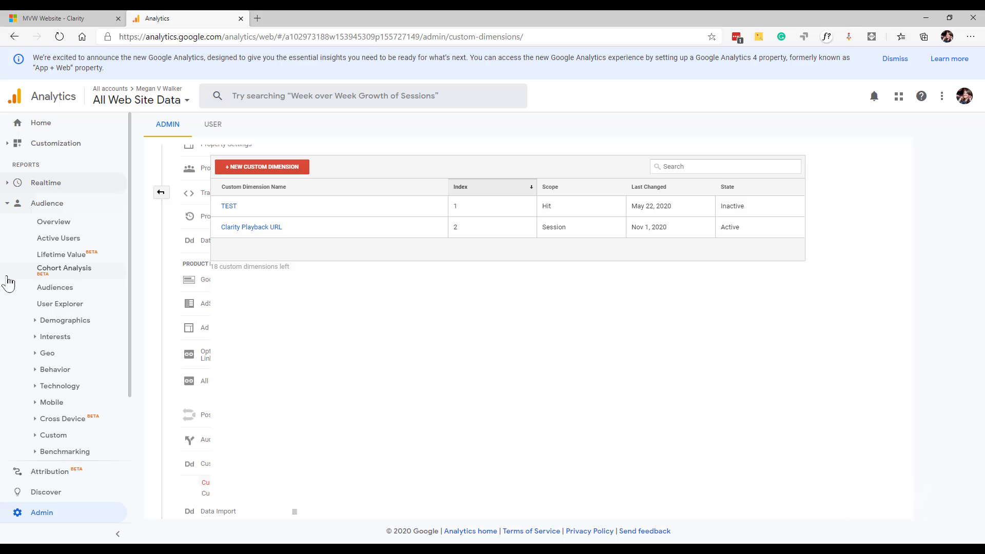
click(10, 204)
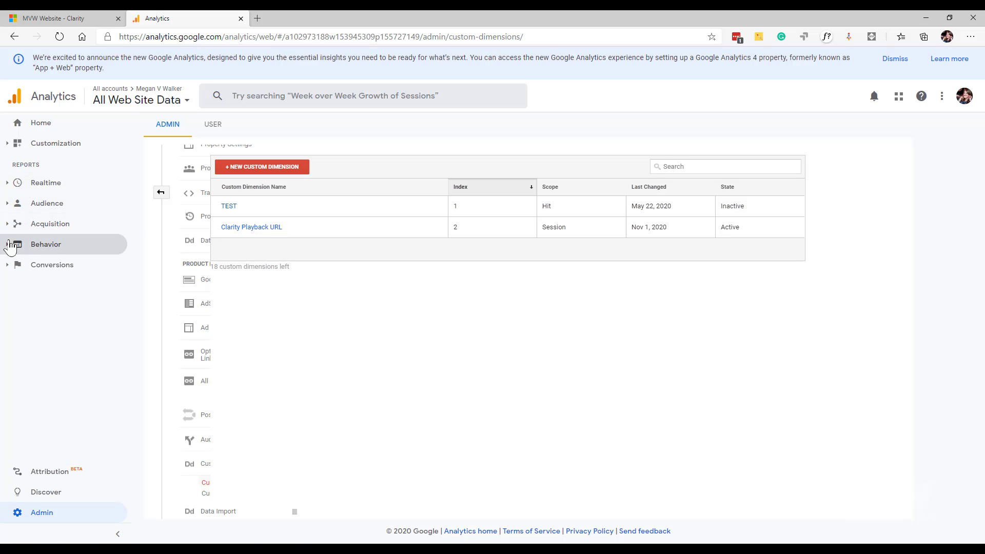
click(10, 243)
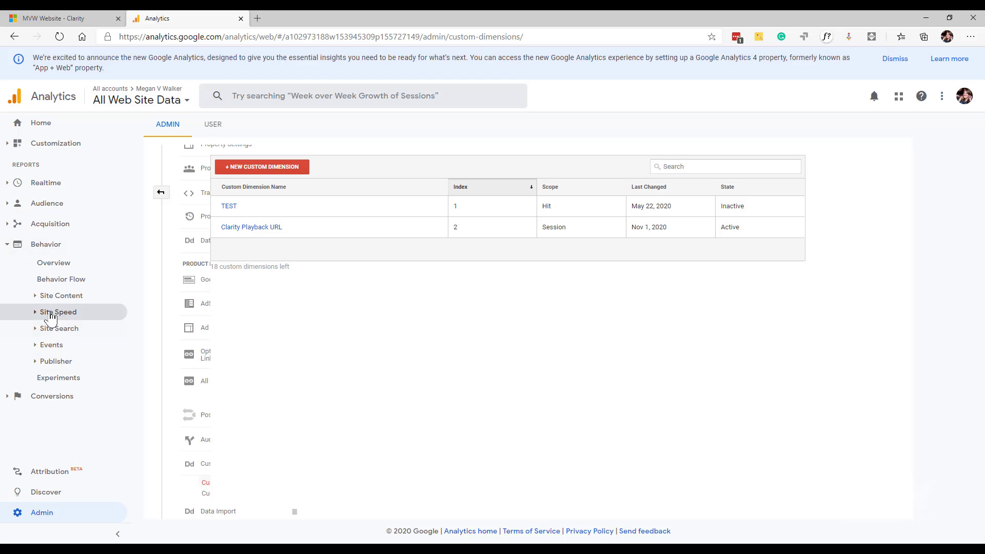
click(67, 295)
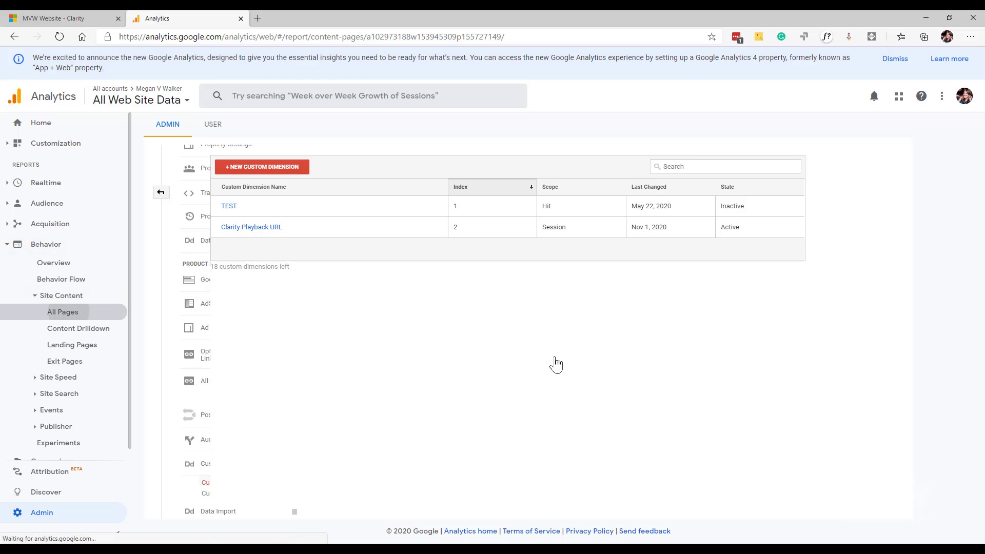
click(71, 317)
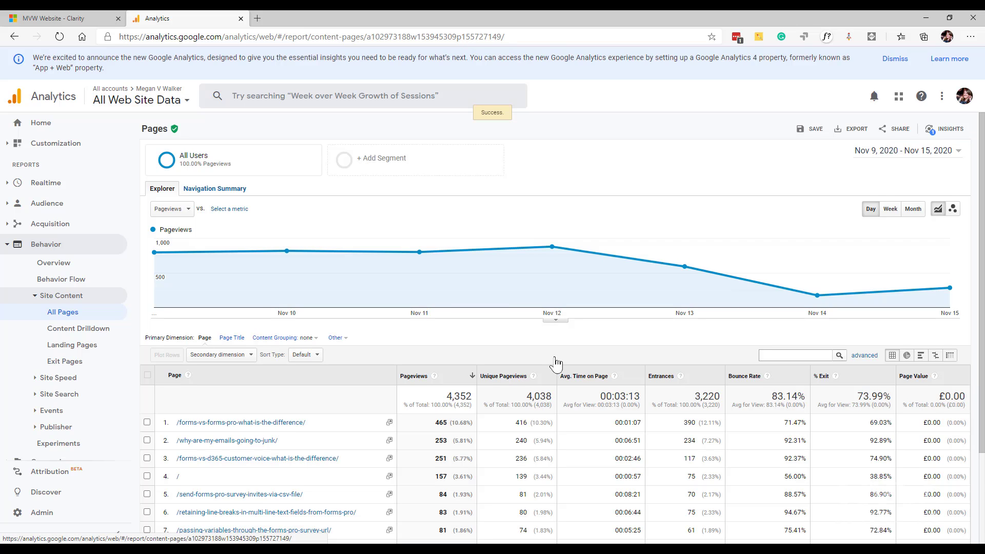
scroll(555, 363, down, 2)
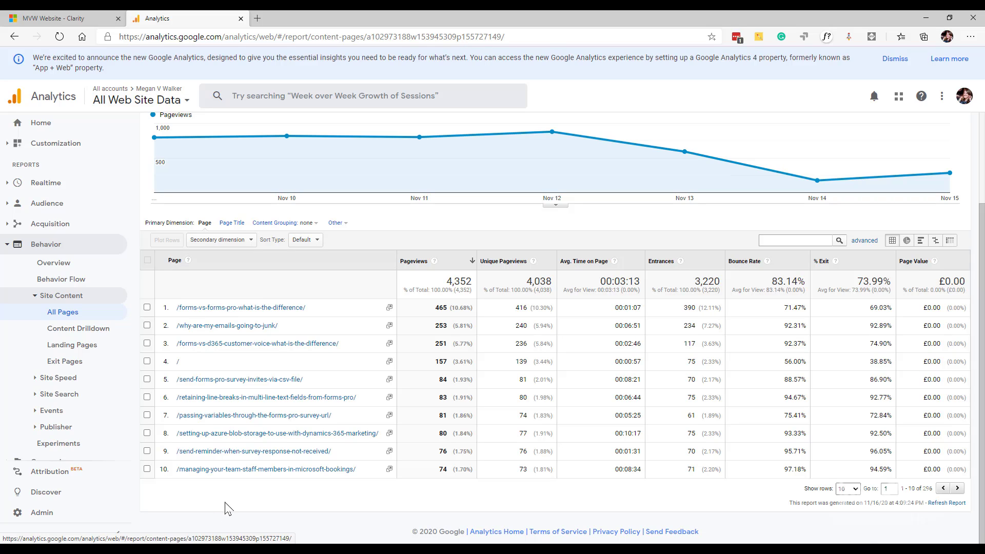
Search 'cla' and set Custom Dimensions > Clarity Playback URL as the secondary dimension
click(236, 240)
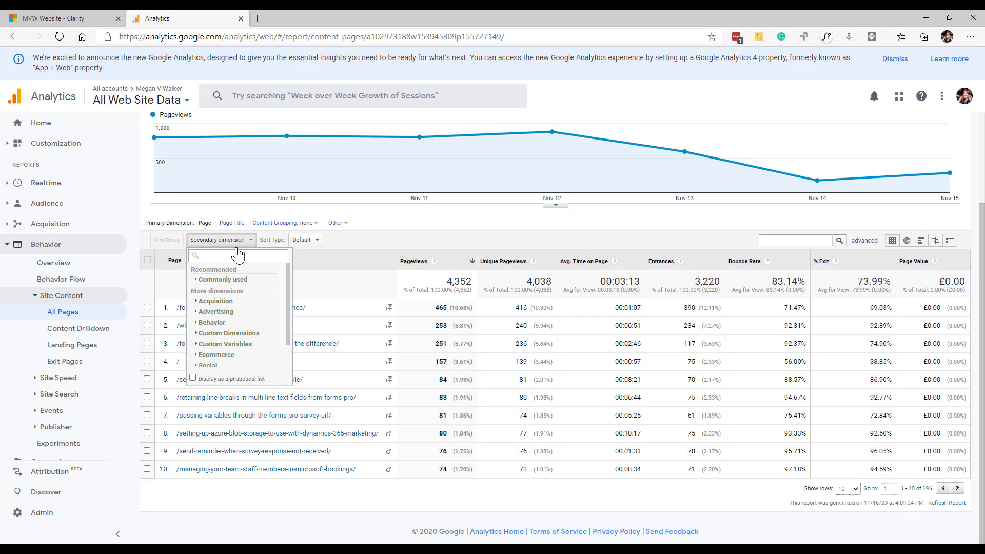
text(cla)
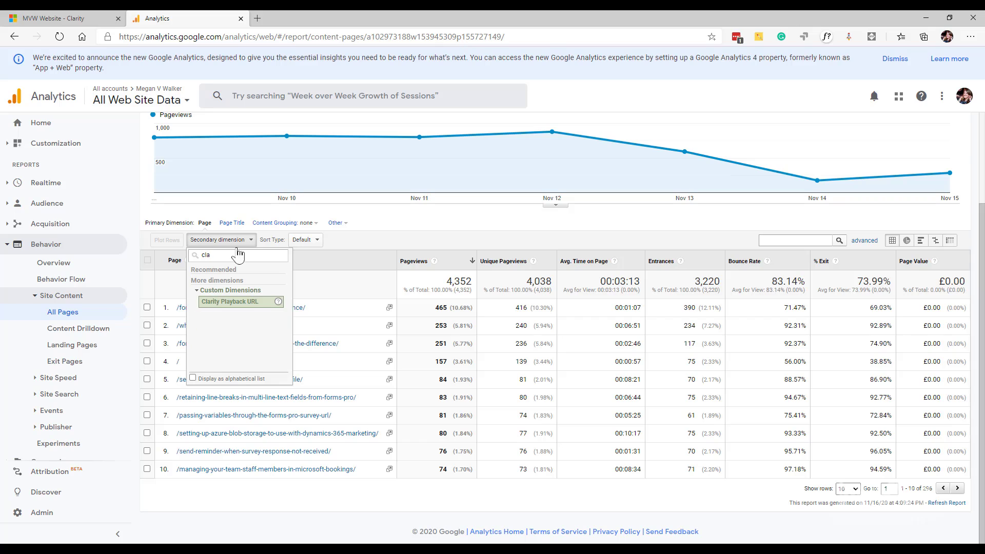
click(250, 307)
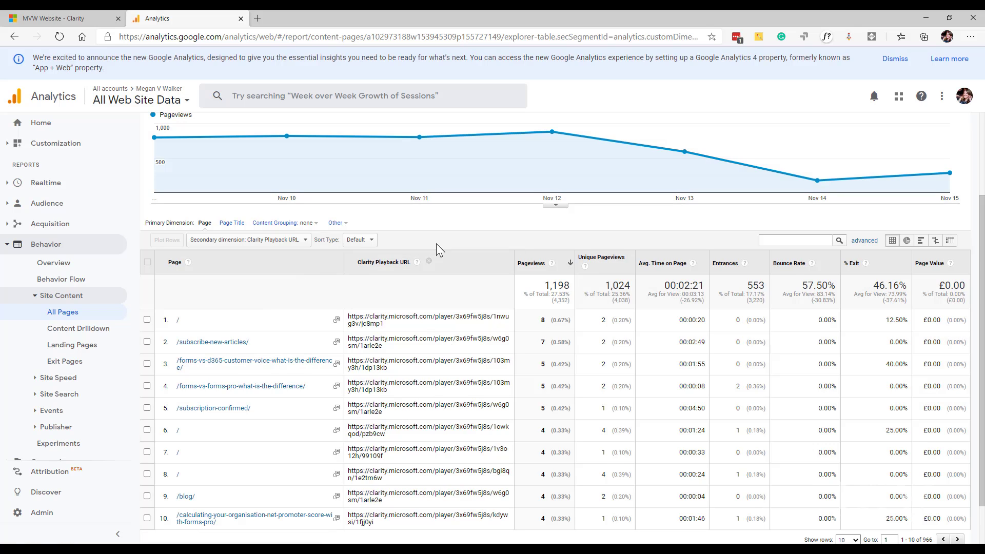
Apply an advanced filter that excludes Page exactly matching '/'
click(864, 241)
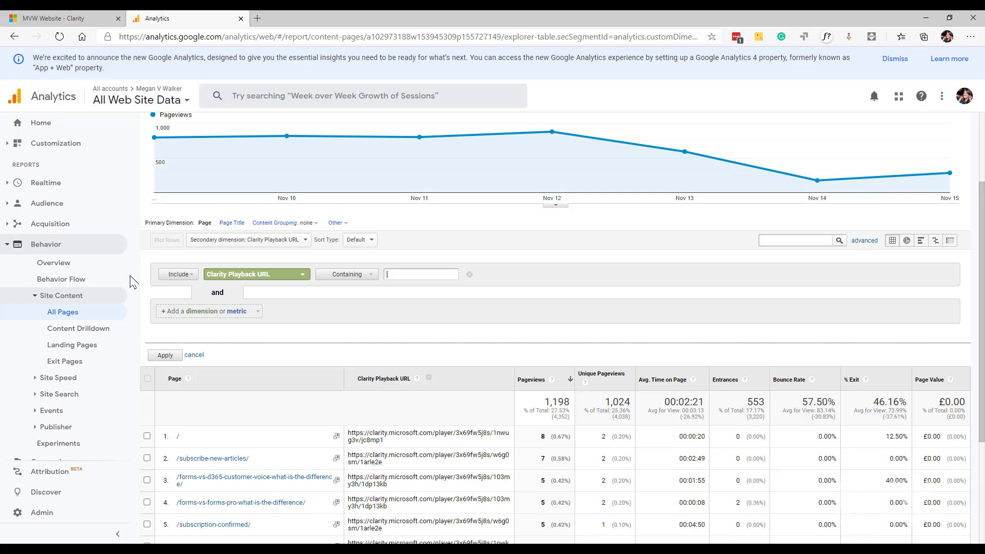
click(174, 274)
click(178, 293)
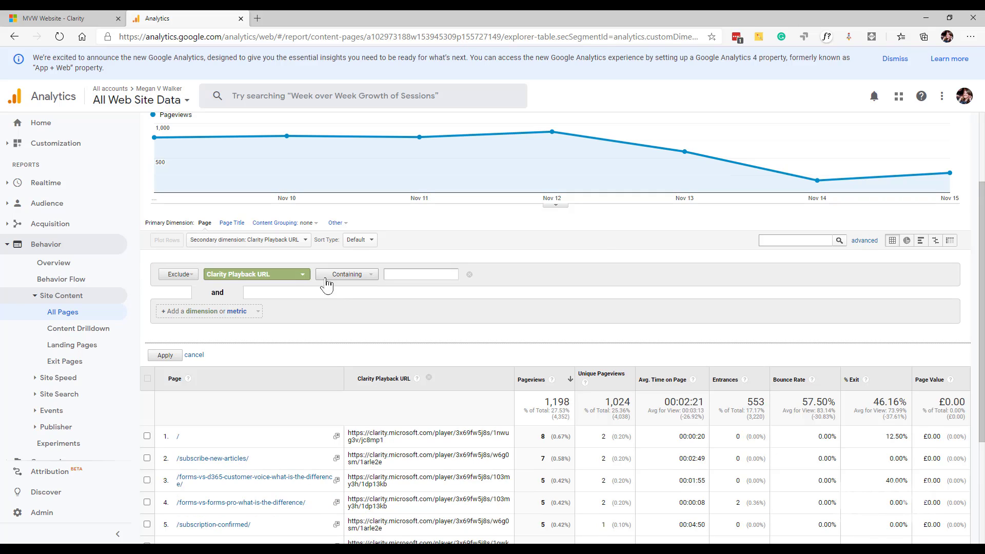
click(289, 281)
click(262, 353)
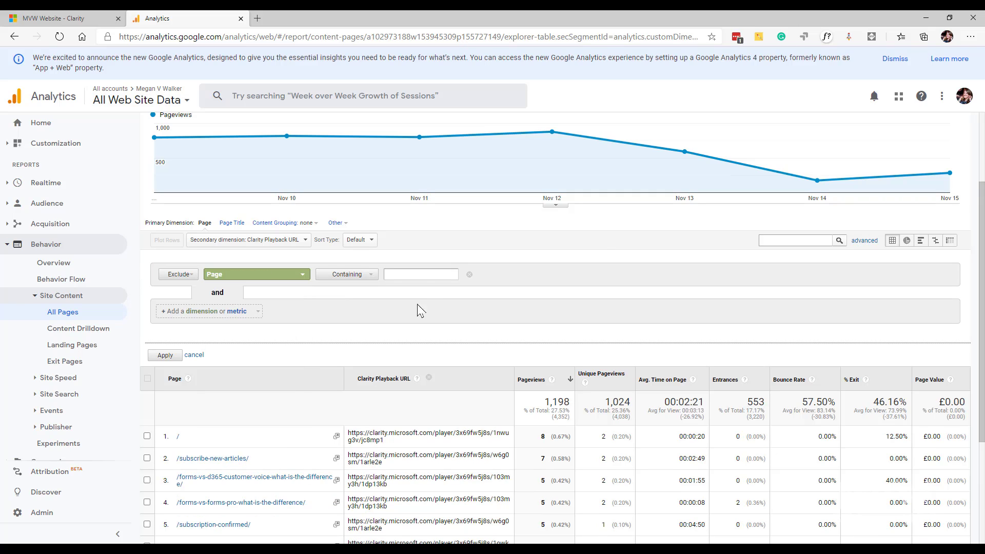
click(319, 277)
click(341, 294)
click(428, 274)
text(/)
click(165, 354)
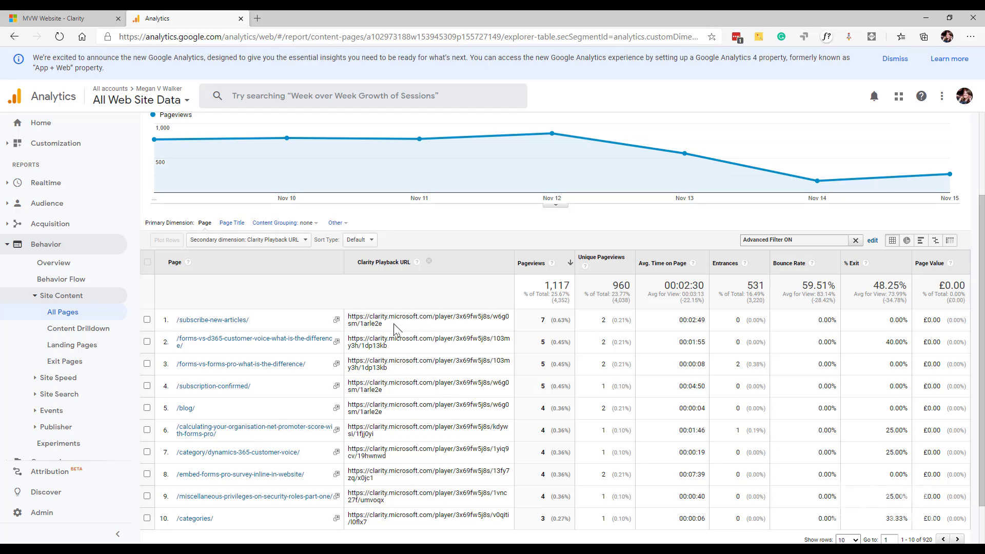
Replay row 2's Clarity session from the 01:31 click event to about 02:35, then return to Analytics
double_click(362, 346)
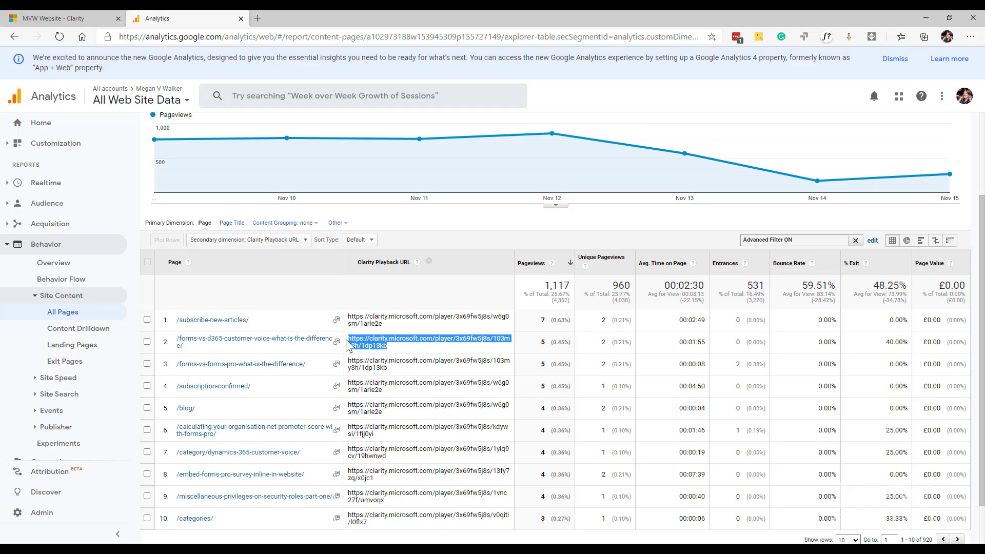
click(74, 17)
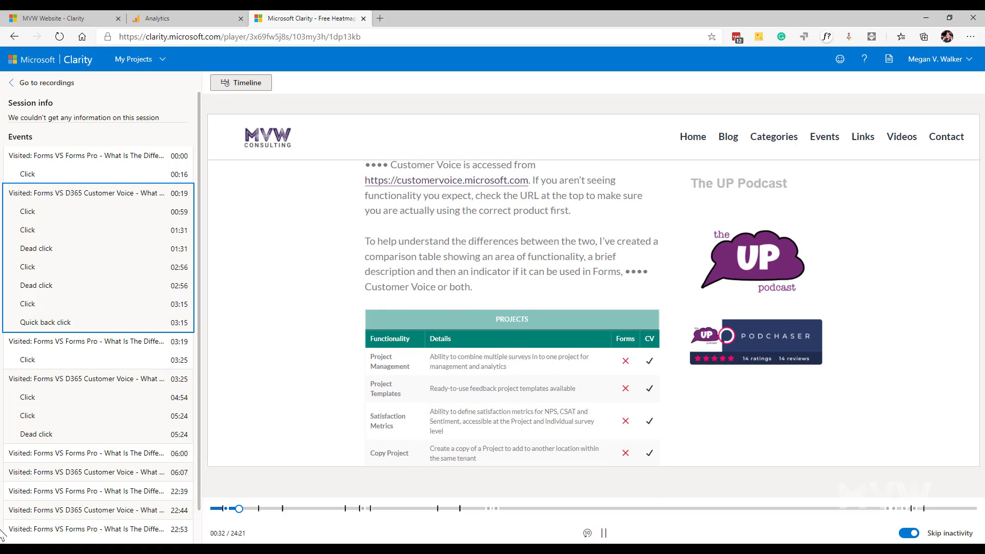
click(37, 235)
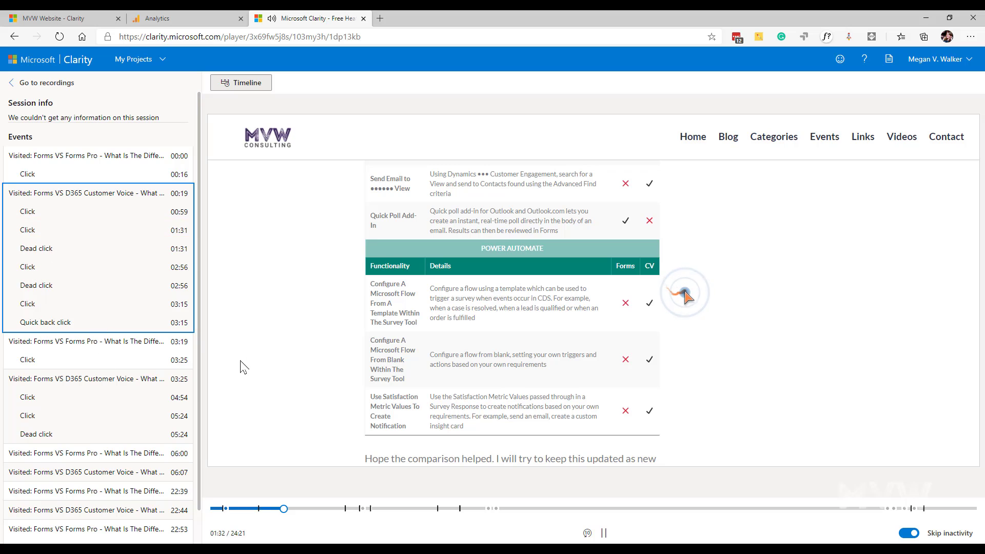
drag(284, 509, 328, 508)
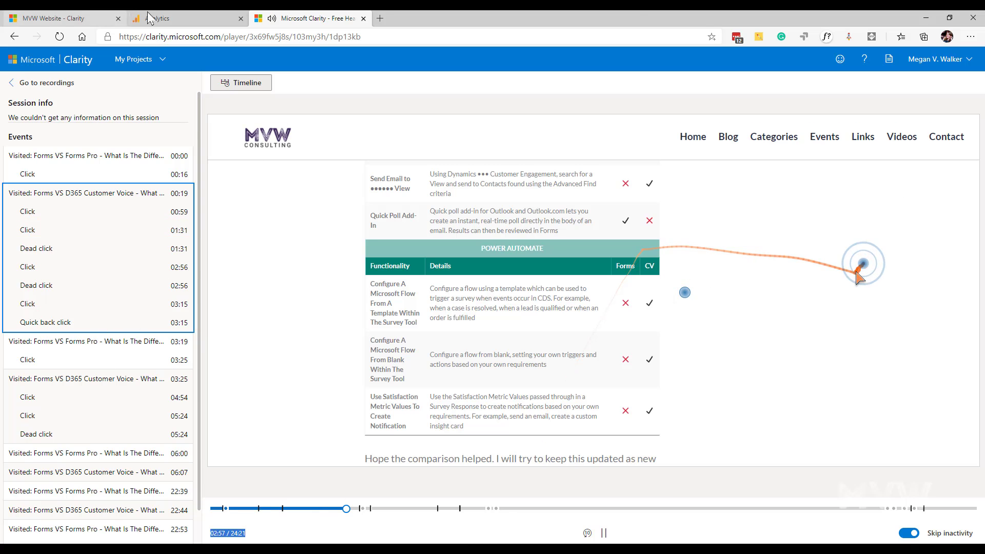
click(162, 18)
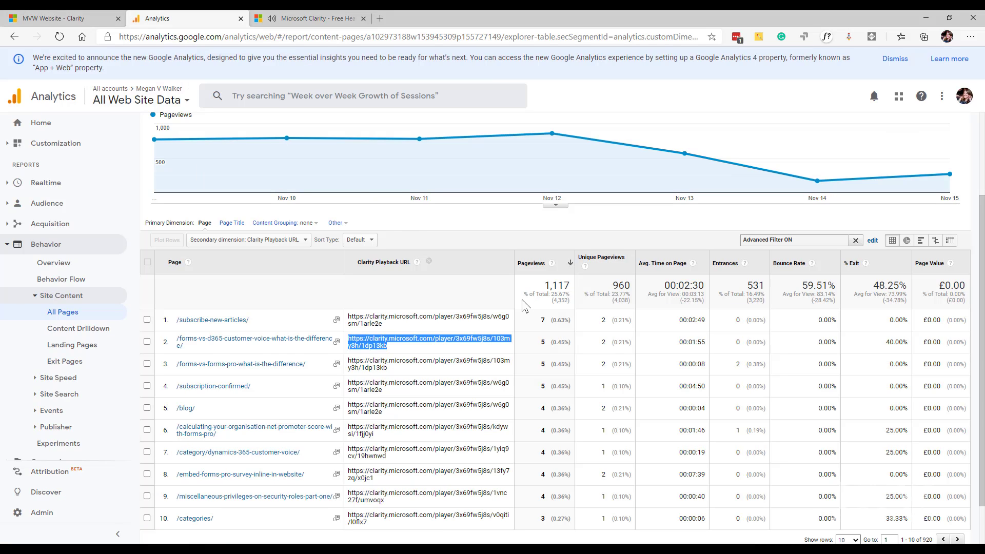
Navigate to Acquisition > Social > Landing Pages
click(10, 250)
click(36, 203)
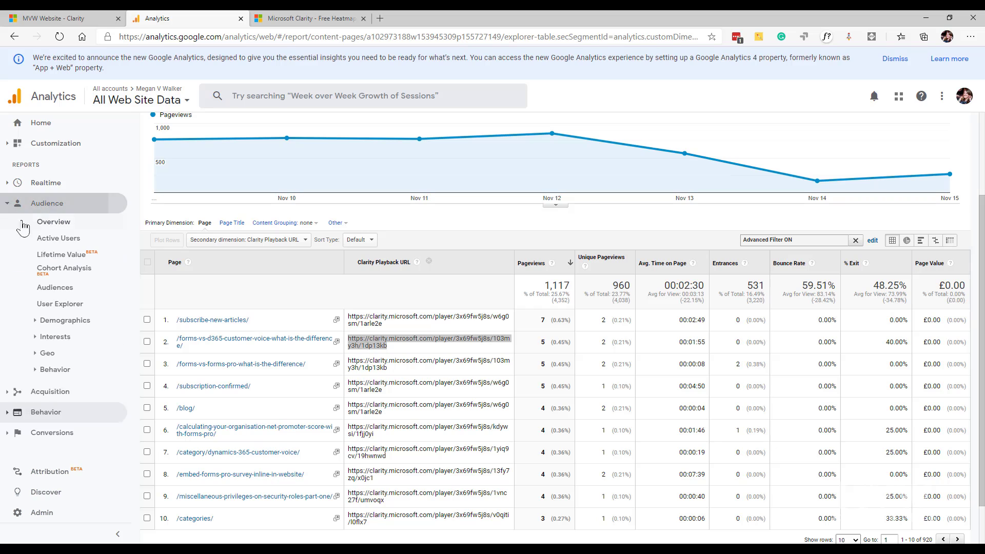
click(7, 203)
click(7, 226)
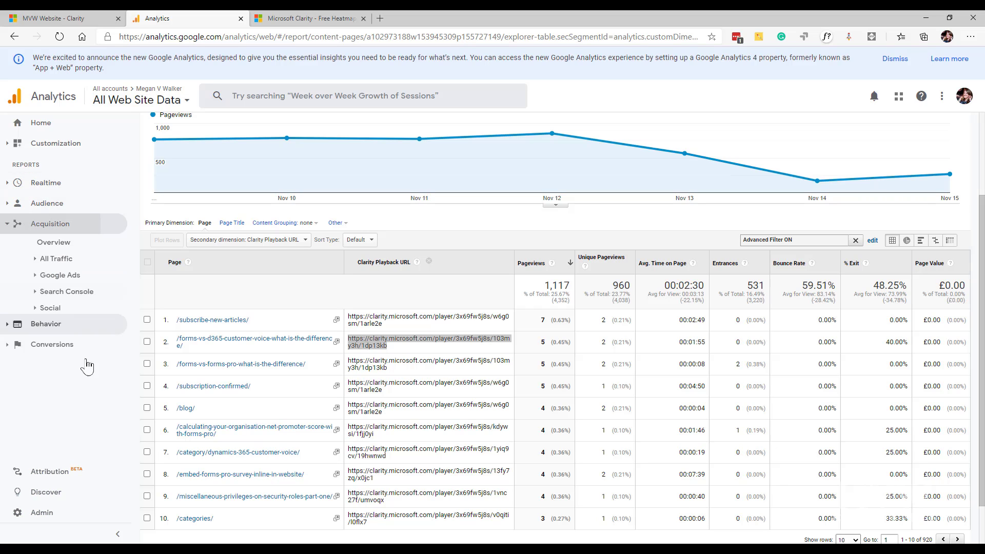
click(32, 259)
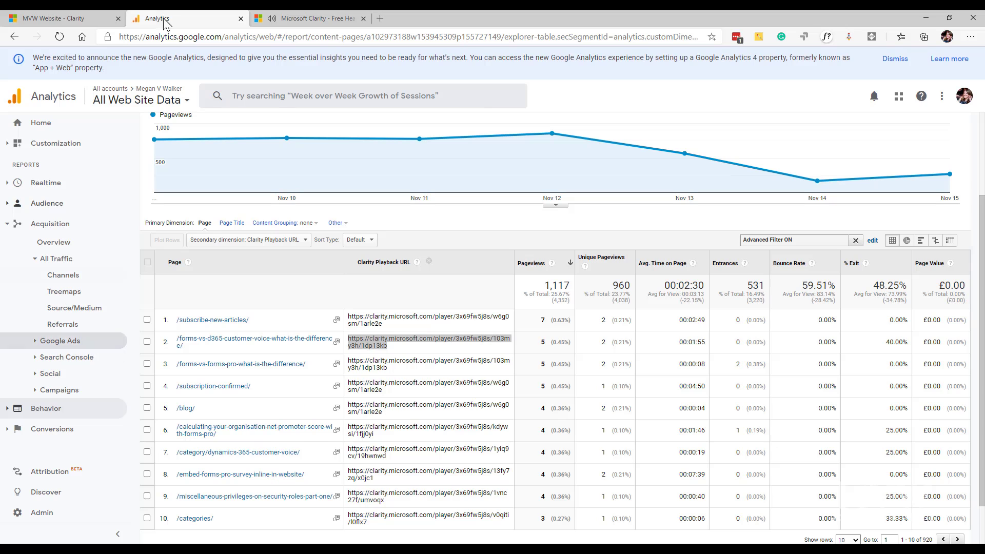
click(277, 15)
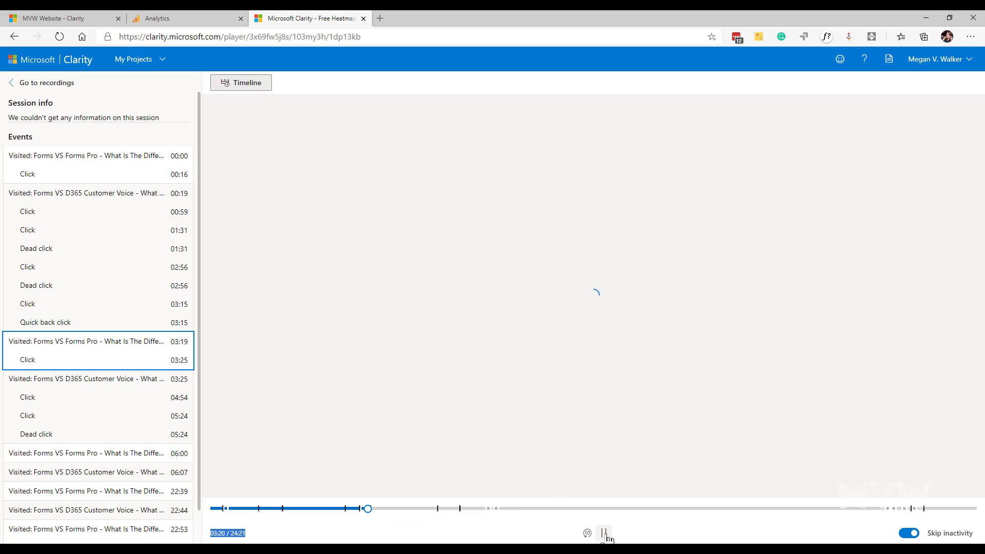
click(143, 16)
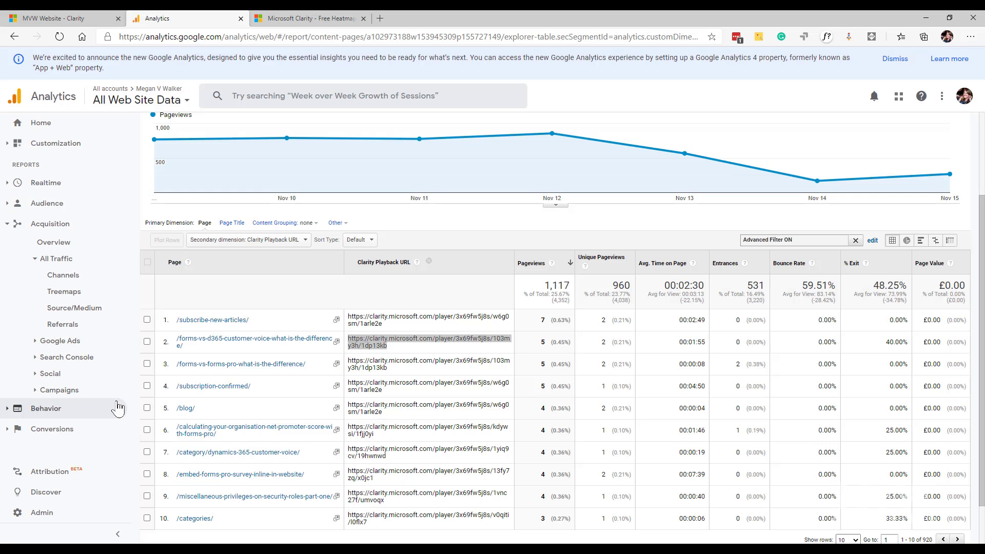
click(46, 373)
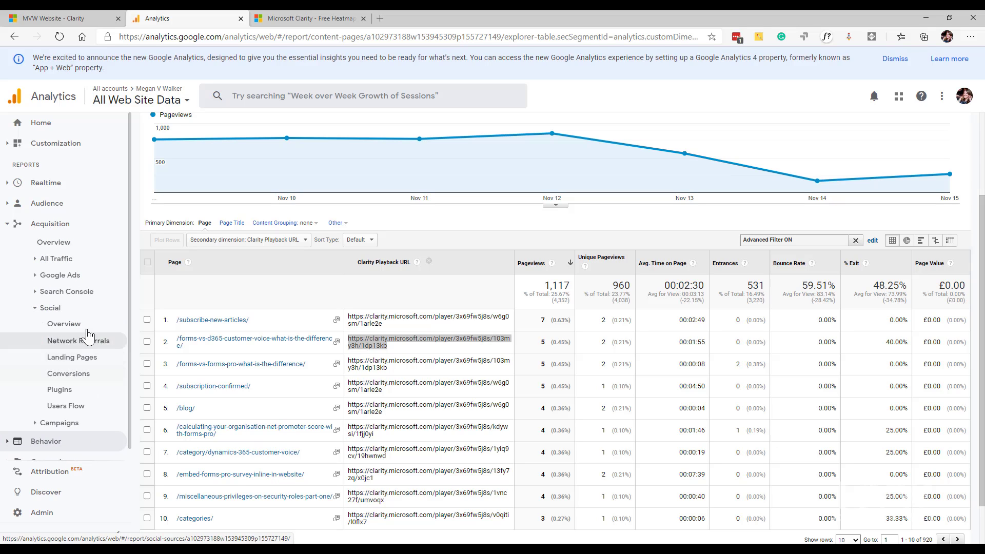
click(74, 359)
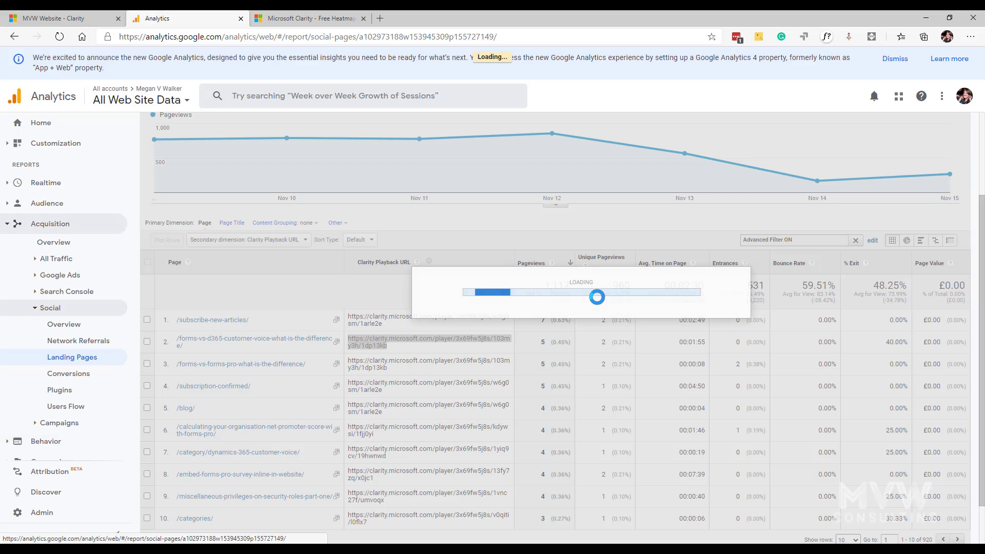
Search 'clar' to add Clarity Playback URL as secondary dimension, then select row 4's URL
scroll(597, 297, down, 2)
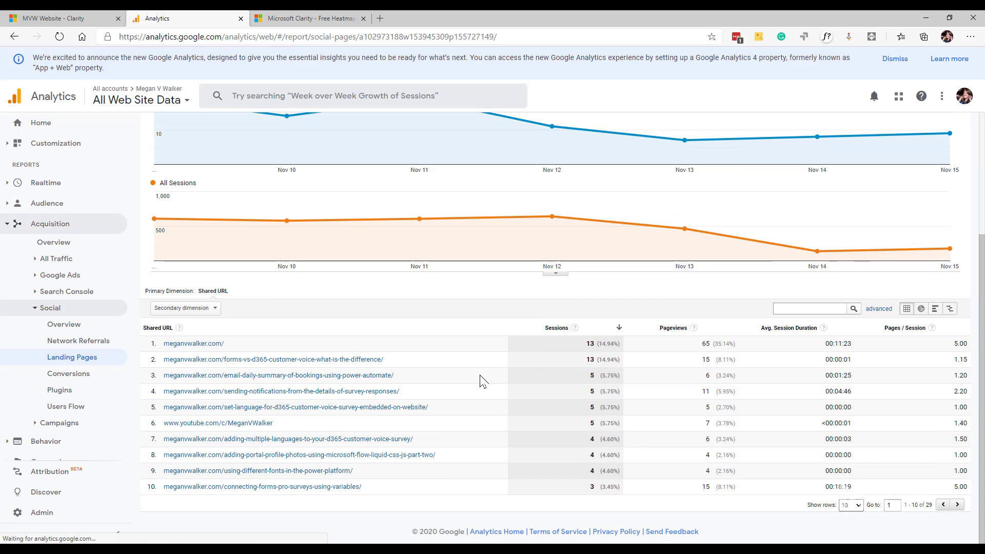
click(185, 308)
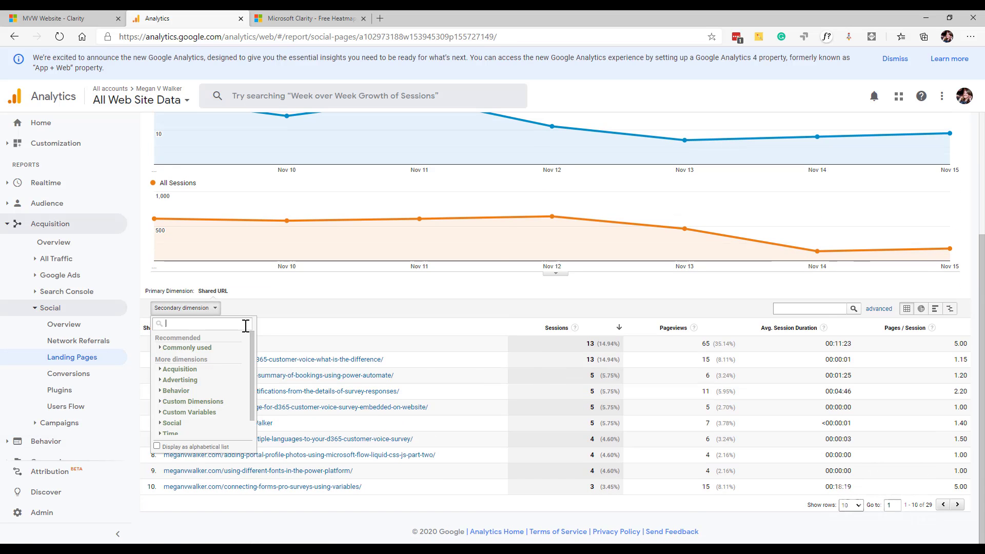
text(clari)
click(194, 370)
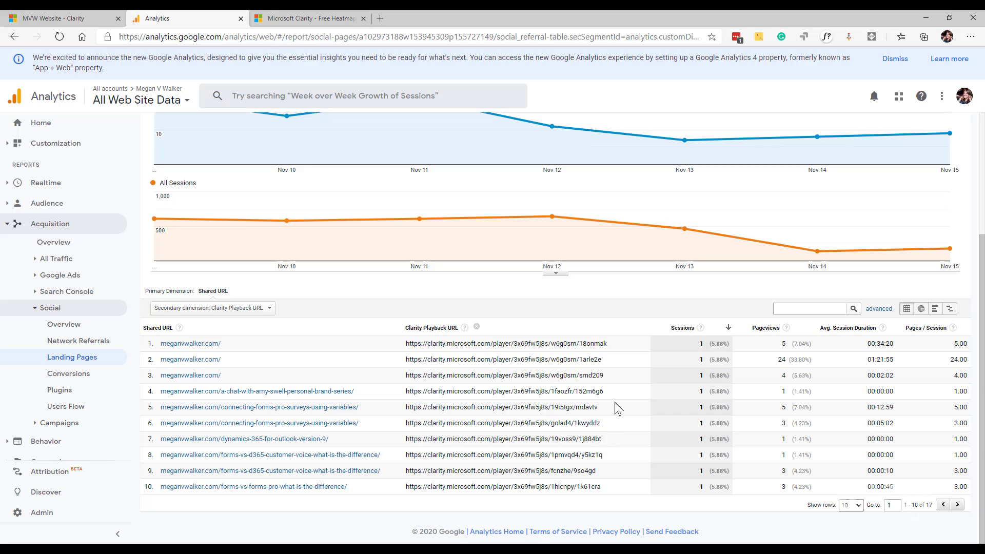
drag(616, 393, 406, 395)
key(ctrl+c)
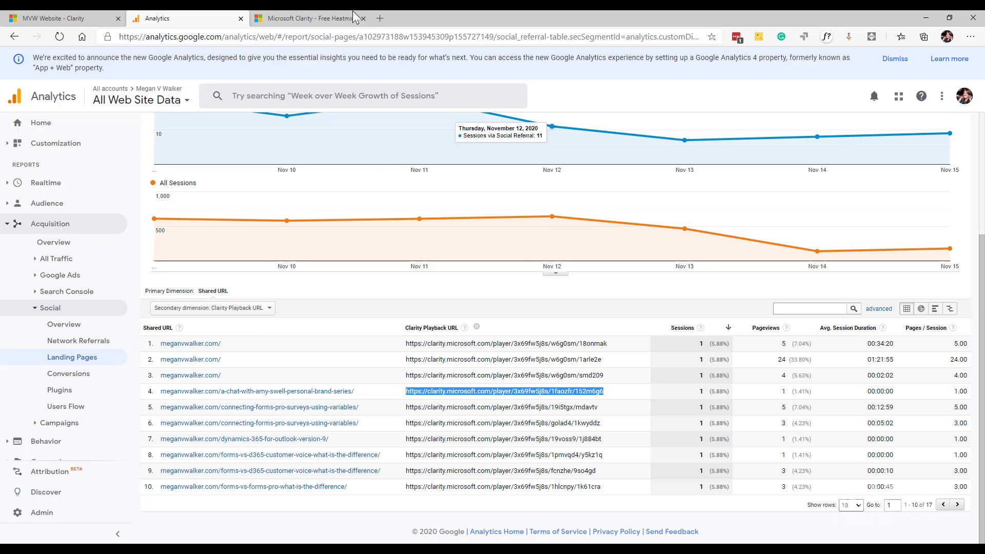
Paste row 4's playback URL into the Clarity tab, play the session to about 00:29, then return to Analytics
click(312, 18)
click(334, 36)
key(ctrl+v)
key(Return)
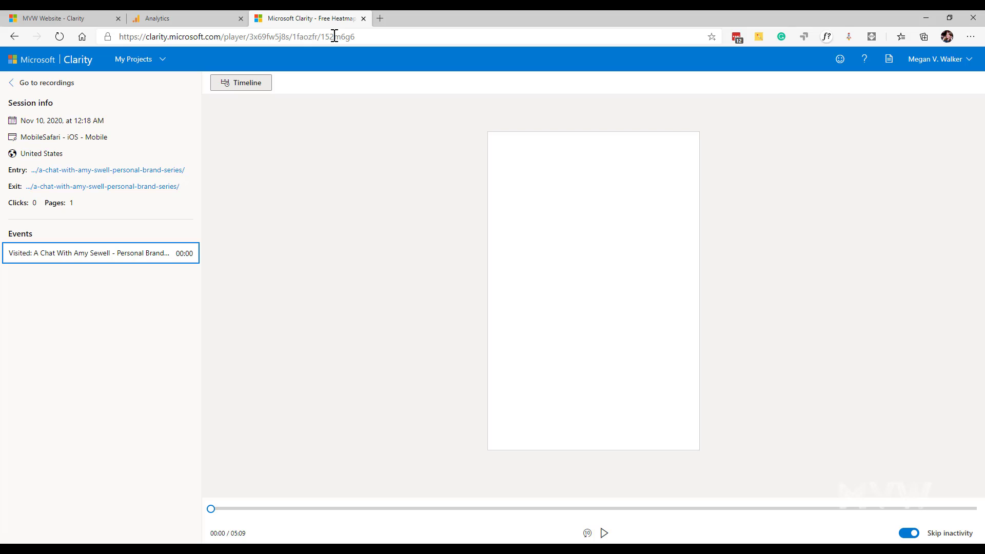
click(283, 509)
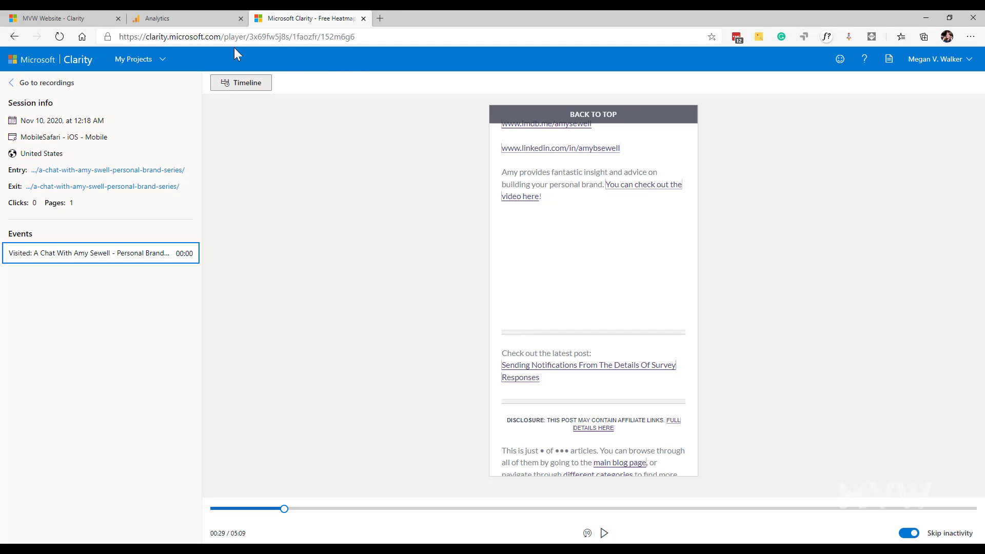
click(198, 23)
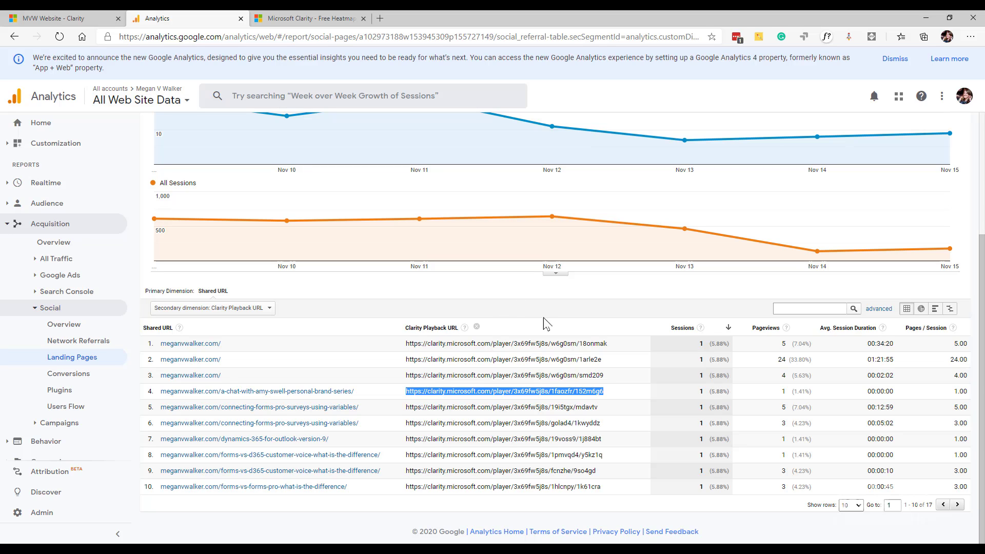
Select the full Clarity playback URL in row 2, the session with 24 pageviews
triple_click(502, 359)
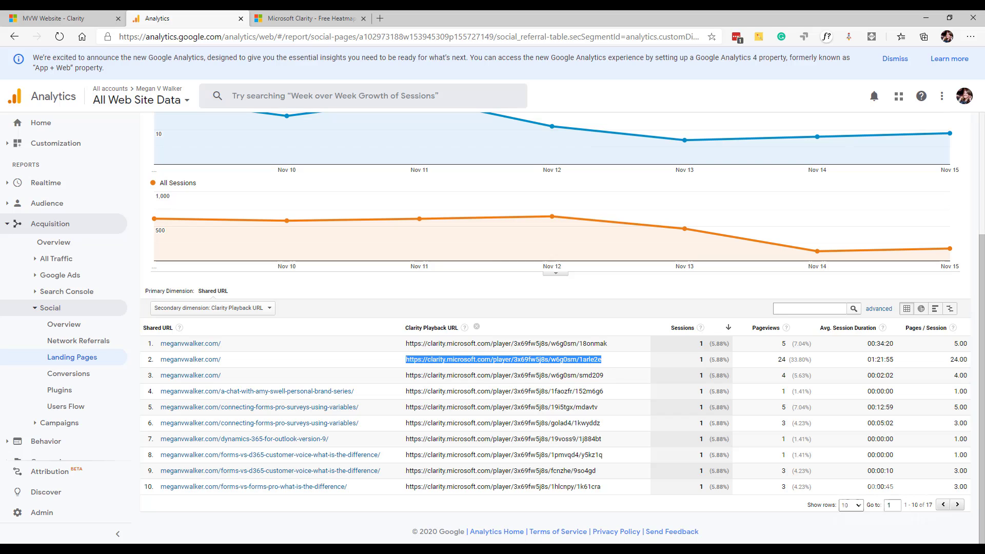